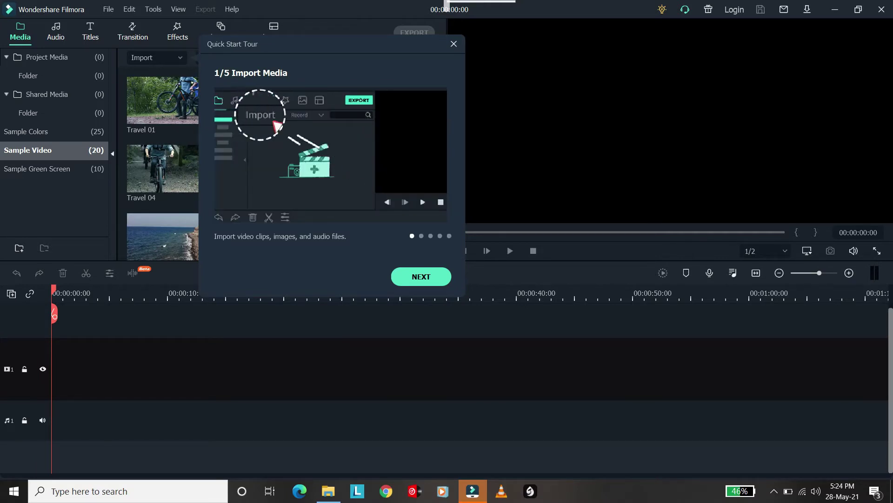
Step: Go through the Quick Start Tour to its end and add the Travel 06 sample video to the timeline
left_click(421, 276)
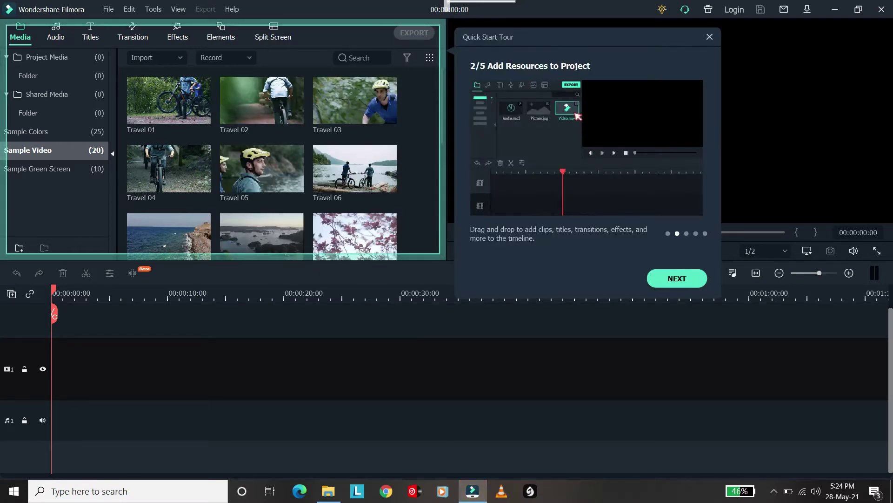
key("Return")
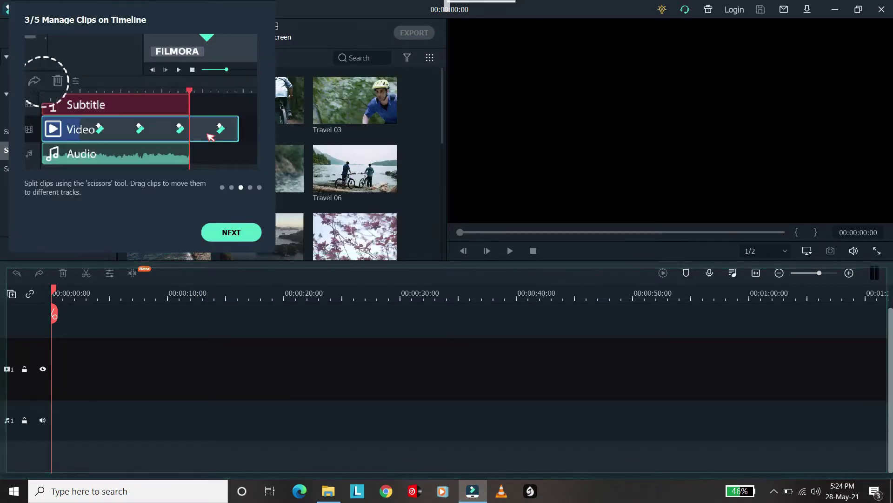
key("Return")
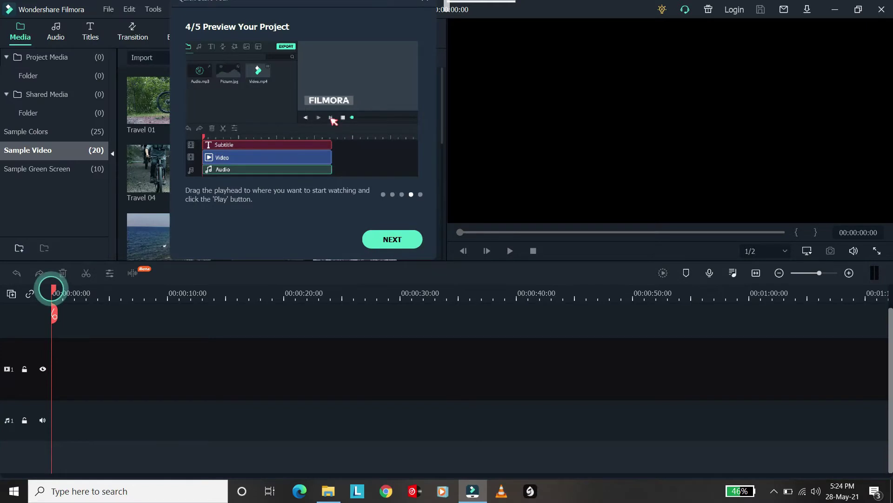
key("Return")
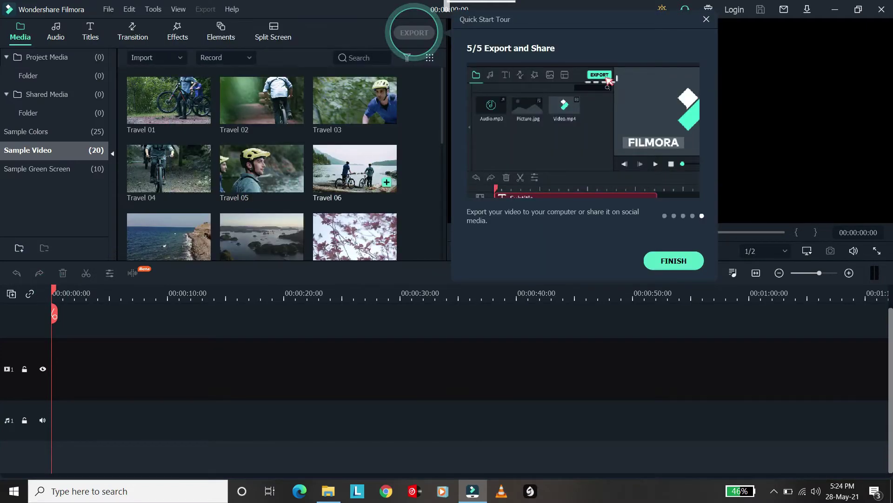
left_click(387, 182)
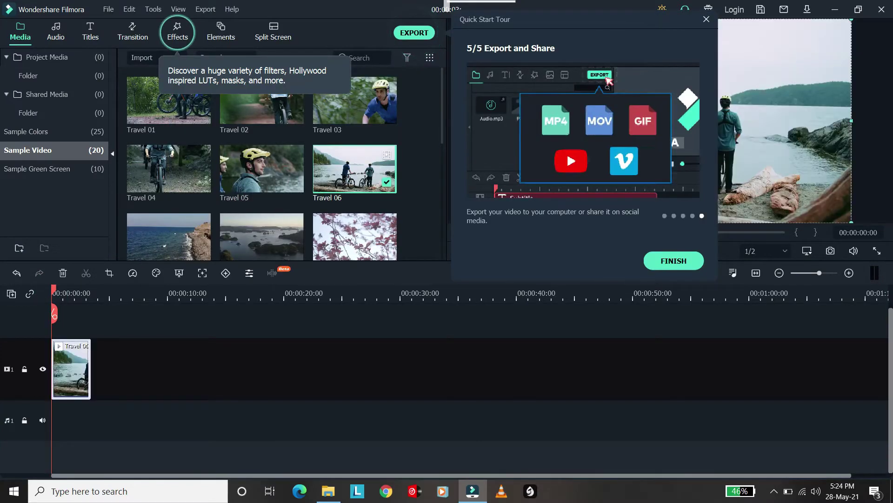
key("Return")
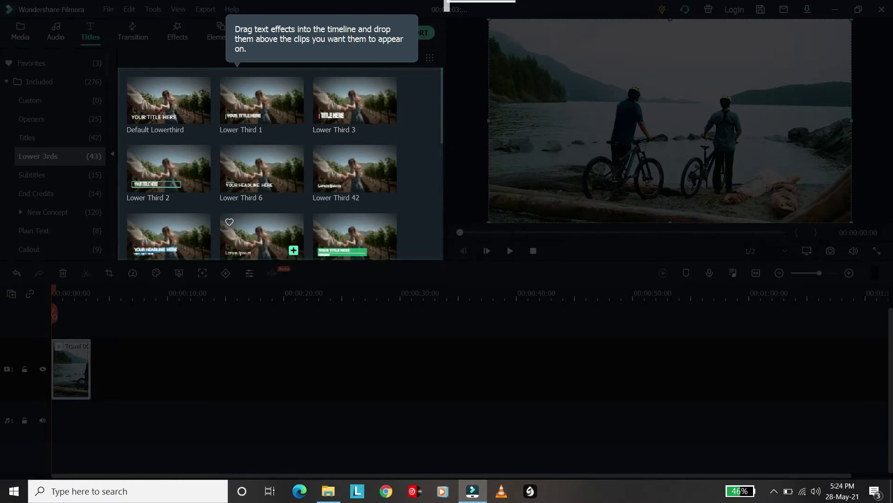
Step: Add the Lower Third 41 title on the track above the Travel 06 clip and trim it to the clip's length
scroll(280, 164, "down", 10)
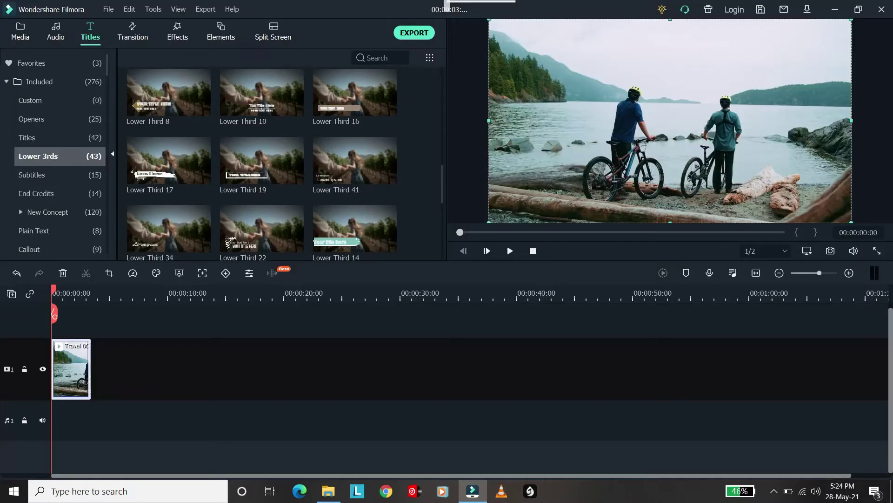
scroll(285, 164, "down", 3)
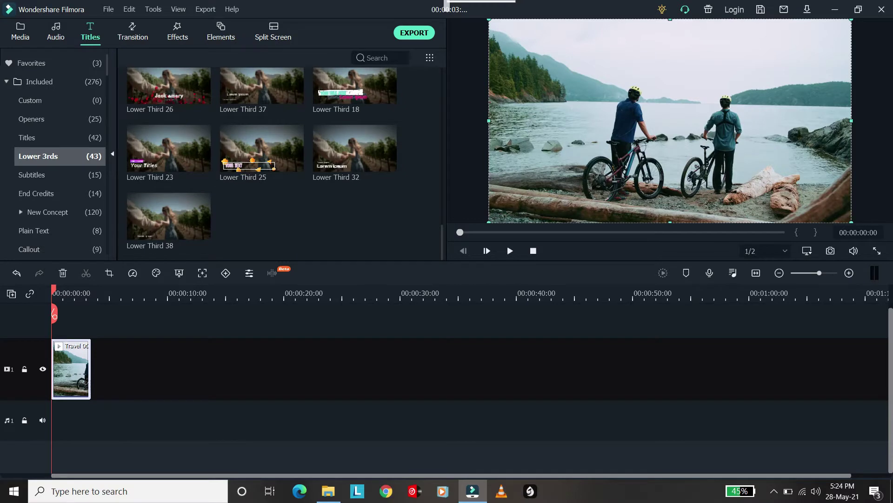
scroll(280, 164, "up", 3)
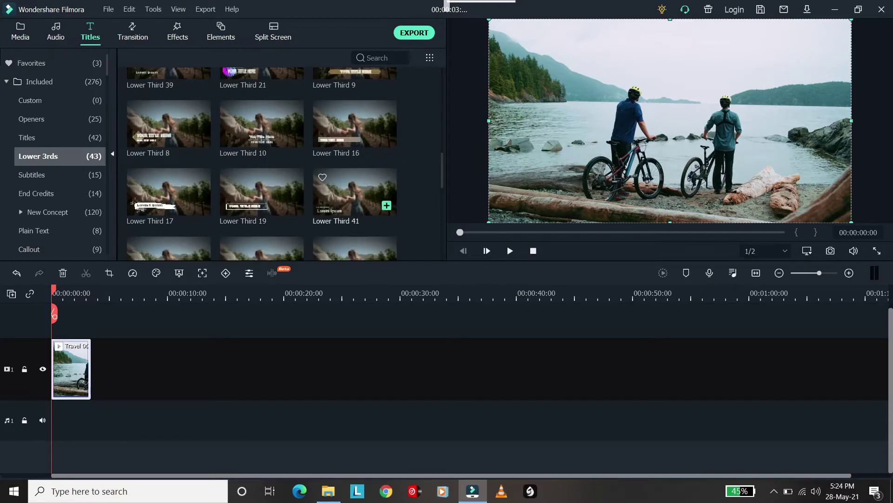
left_click(353, 196)
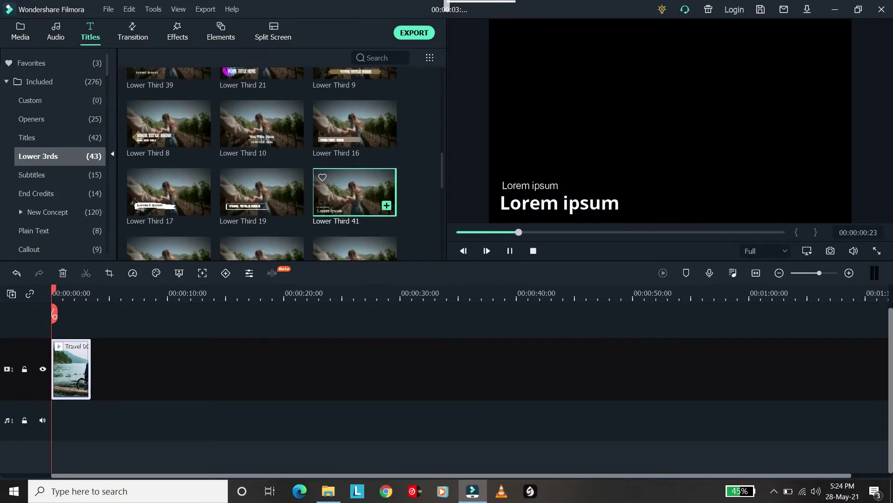
left_click_drag(354, 196, 65, 320)
left_click_drag(108, 359, 90, 358)
Step: Open the title for editing, move its large text line into the sky at the frame's upper right, and delete the smaller line
double_click(72, 359)
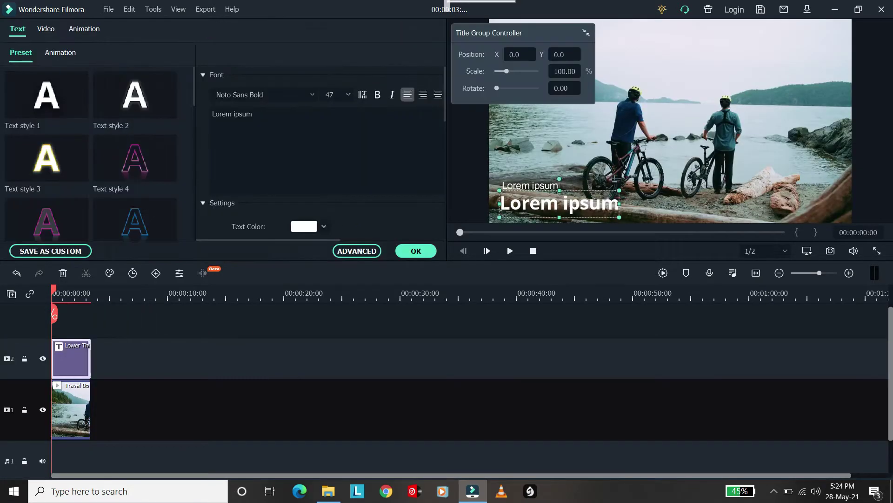
left_click_drag(560, 204, 754, 57)
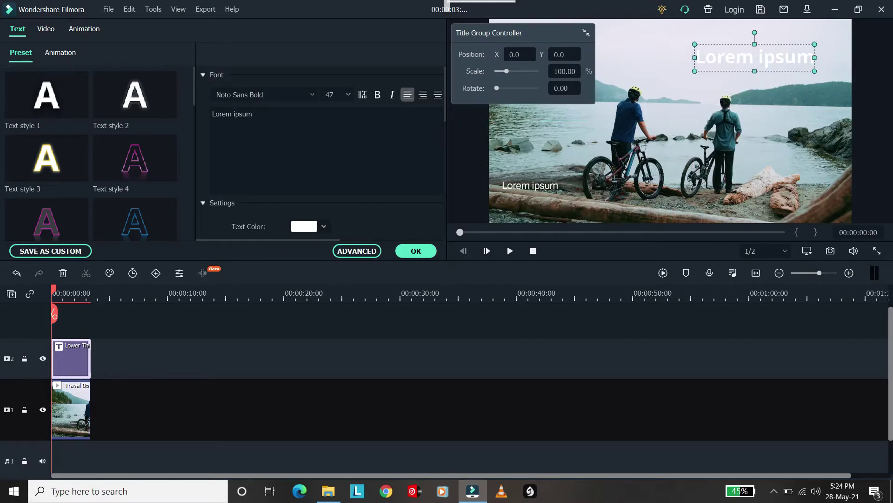
left_click(530, 185)
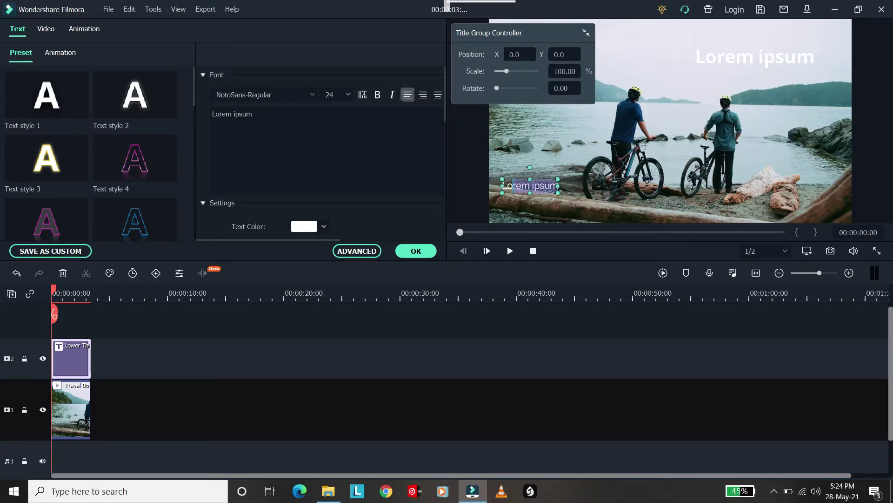
key("BackSpace")
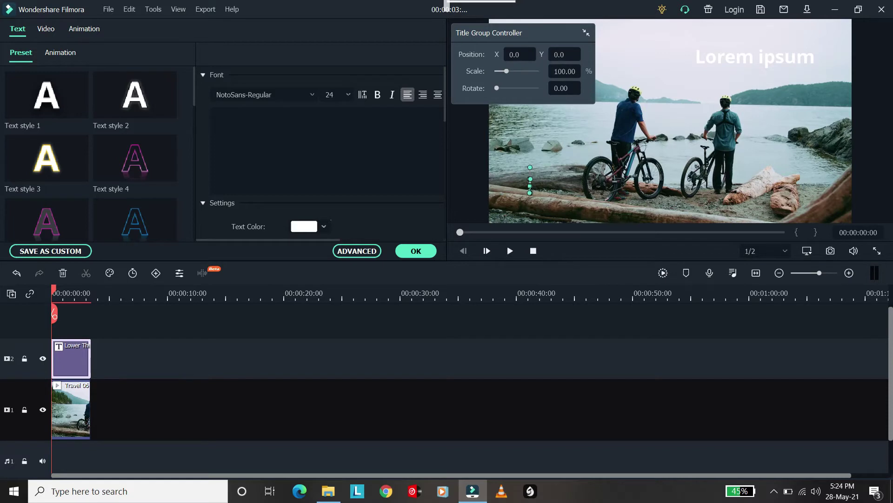
left_click(590, 153)
Step: Replace the remaining title text with "Hld Creative Mind"
left_click(796, 58)
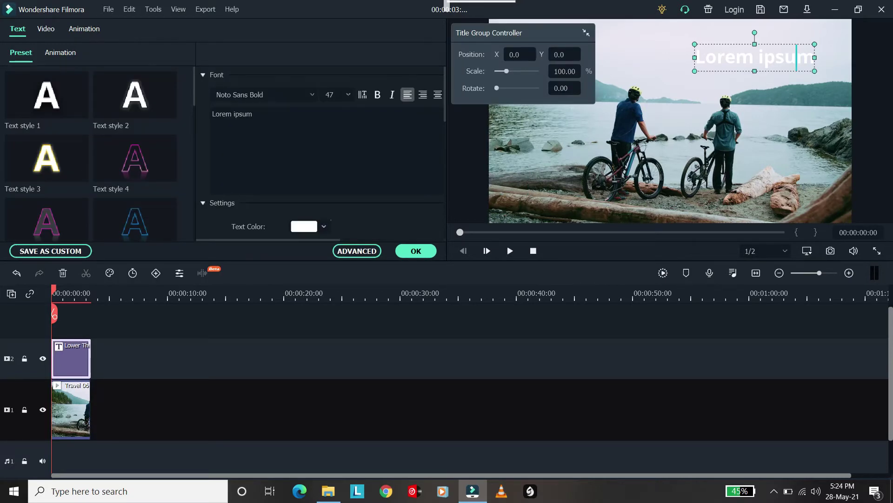
key("ctrl+a")
type("HLd")
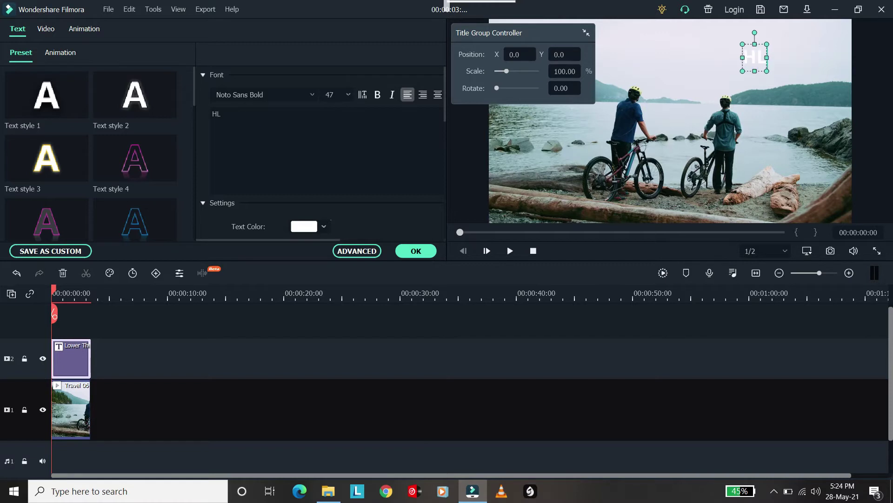
key("BackSpace")
key("BackSpace")
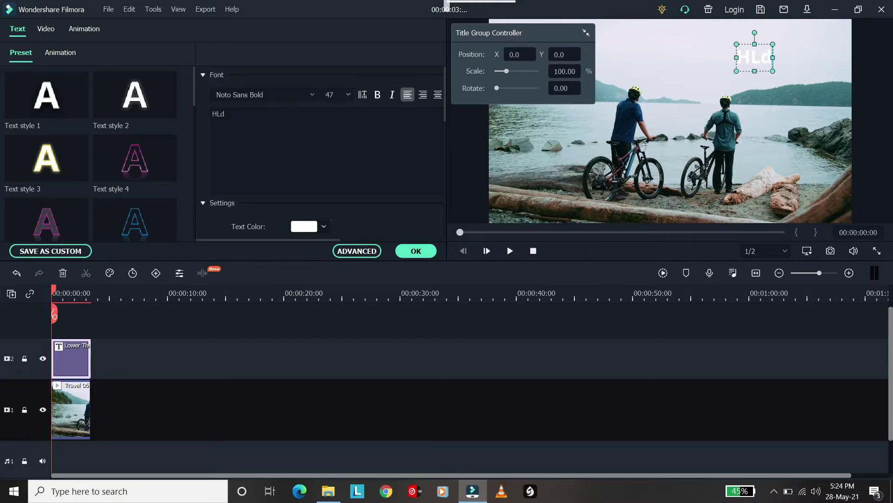
type("ld Creative MInd")
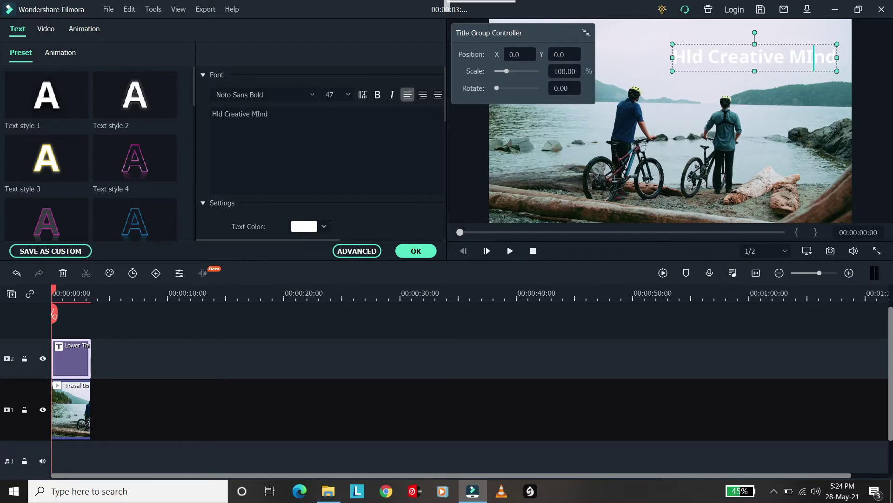
key("BackSpace")
type("i")
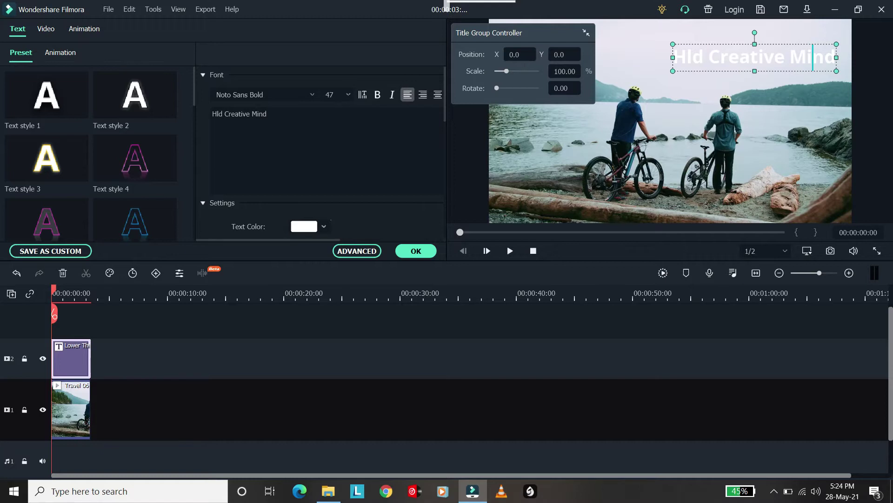
Step: Set the text color of the whole "Hld Creative Mind" title to black
key("ctrl+a")
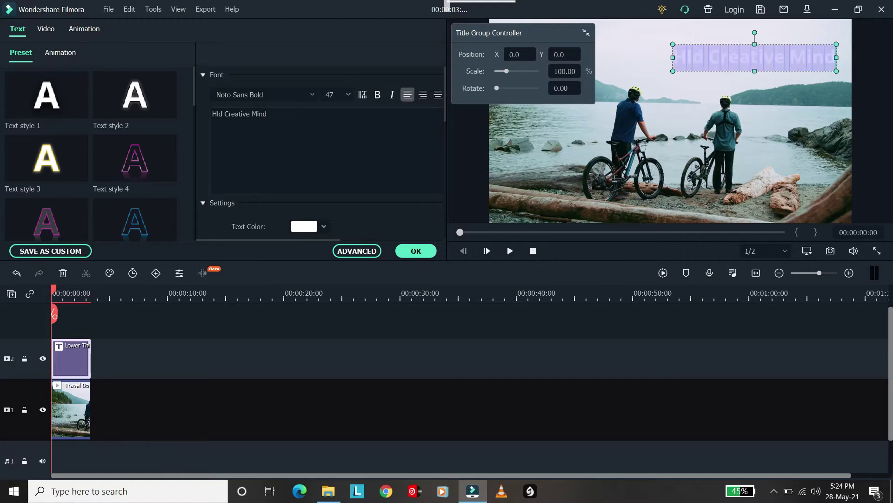
left_click(324, 227)
left_click(294, 293)
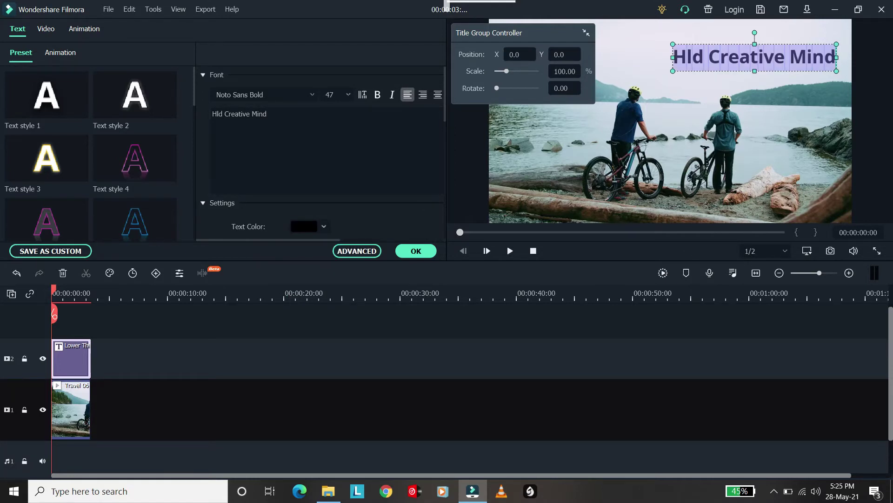
left_click(71, 411)
Step: Shrink the title, place it in the upper-right corner of the video frame, and finish editing
left_click(754, 56)
left_click_drag(754, 56, 762, 41)
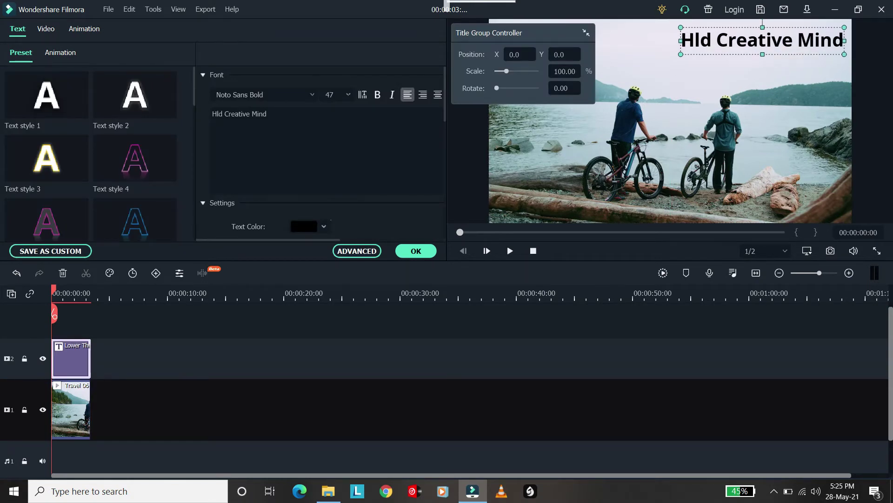
left_click_drag(759, 28, 792, 34)
left_click(670, 121)
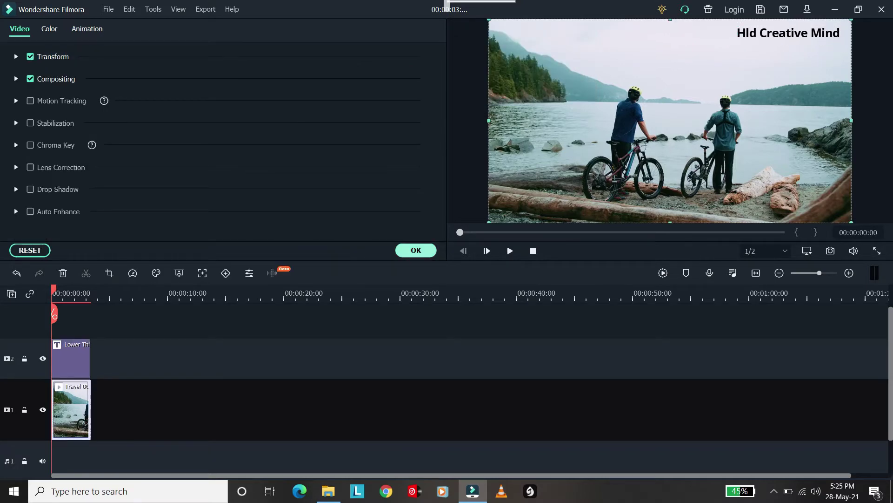
left_click(416, 250)
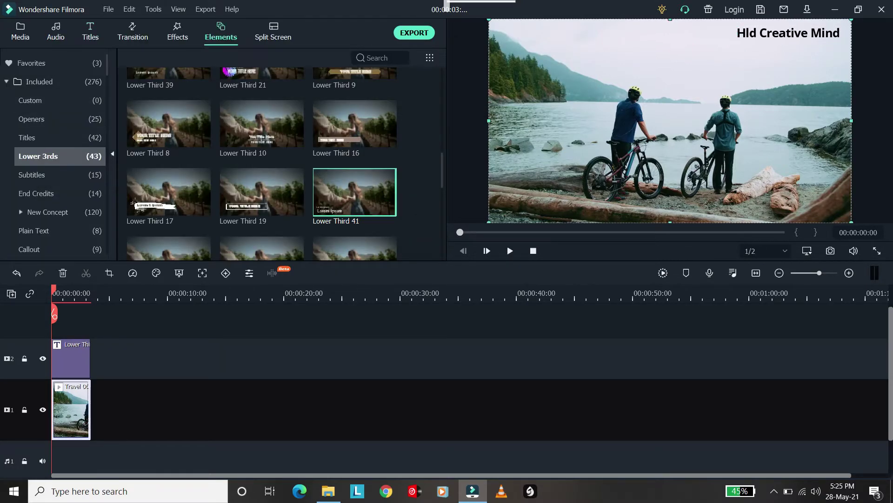
Step: Browse the themed sets and packs in the Elements library, including Holiday Set, Day of the Dead and FPS Pack
scroll(61, 209, "down", 10)
left_click(60, 231)
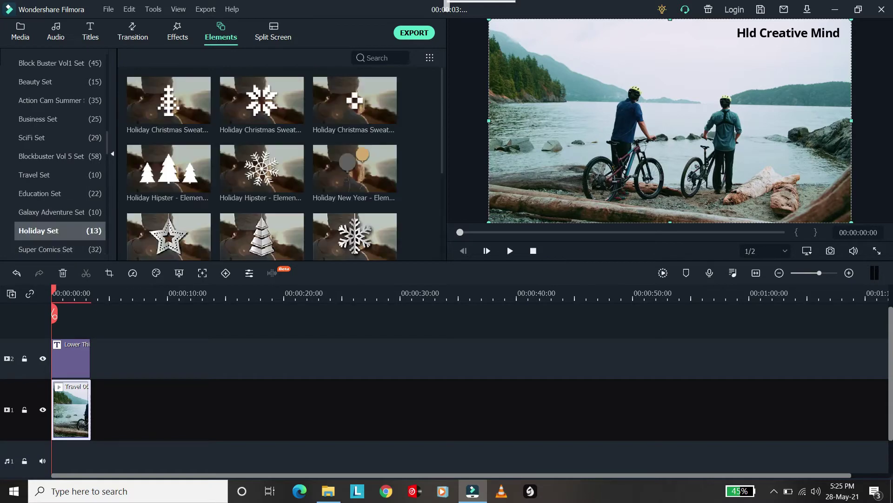
scroll(60, 231, "down", 10)
left_click(59, 230)
left_click(60, 193)
left_click(60, 175)
left_click(60, 137)
left_click(59, 119)
left_click(60, 101)
scroll(59, 100, "up", 4)
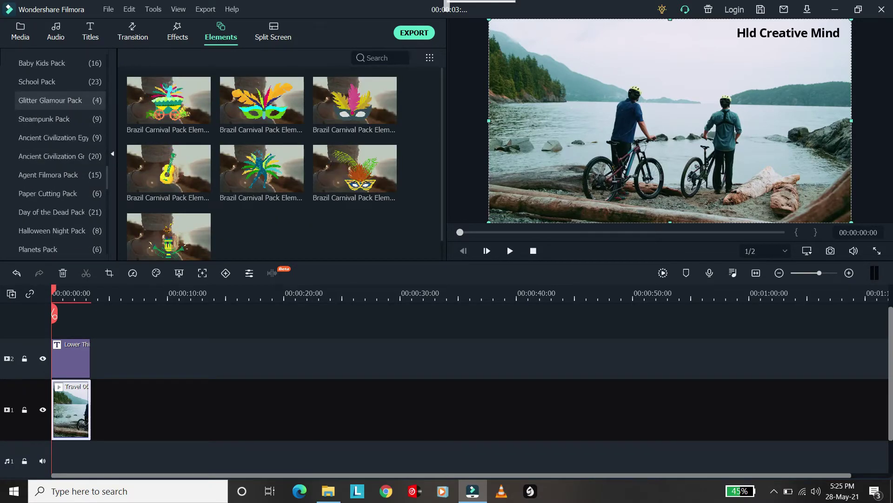
left_click(60, 100)
left_click(60, 119)
left_click(60, 156)
left_click(59, 194)
left_click(59, 212)
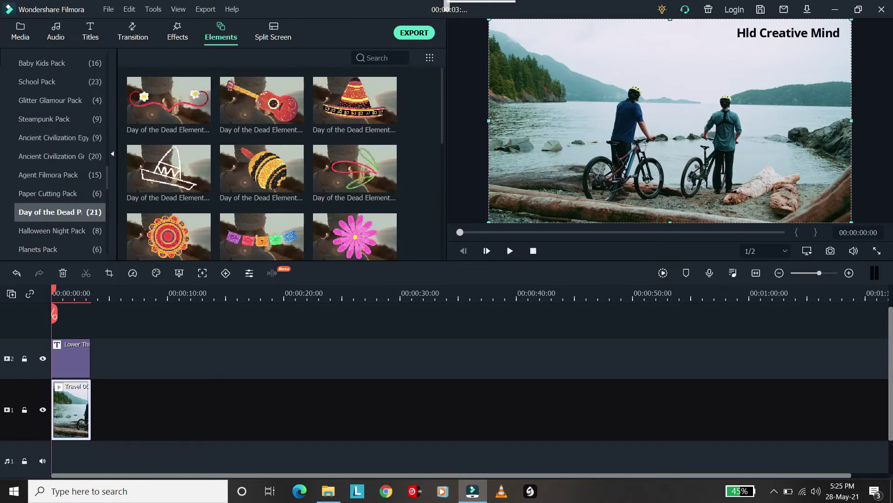
scroll(59, 212, "up", 7)
left_click(60, 100)
left_click(60, 137)
scroll(60, 138, "up", 4)
left_click(60, 120)
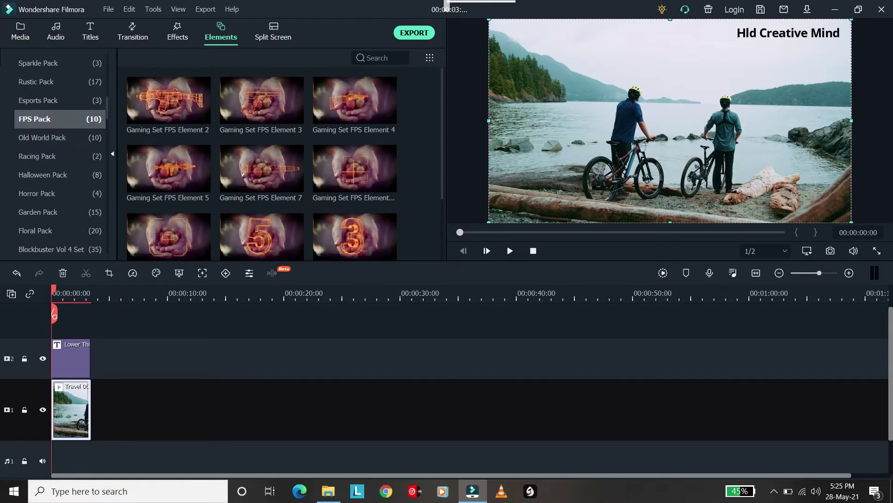
left_click(60, 63)
Step: Look through the general element categories, including Pets, Emoji and the Splash Element group under Media
scroll(60, 119, "up", 5)
left_click(60, 137)
left_click(60, 175)
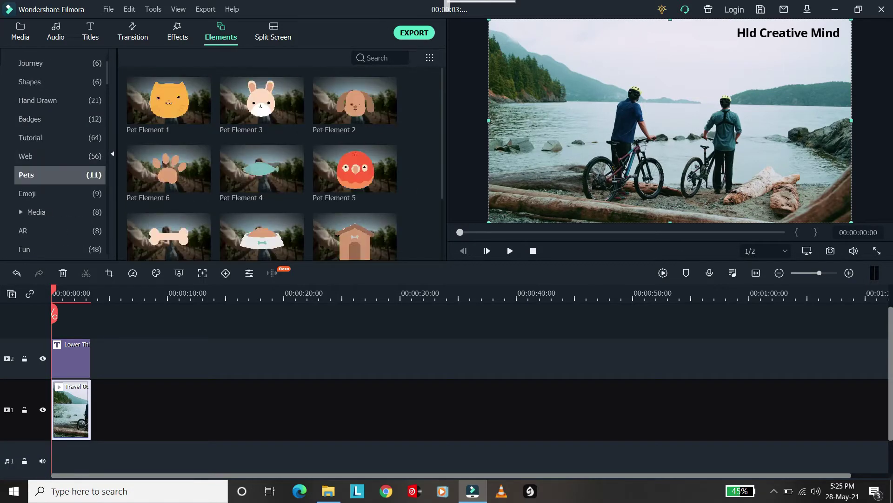
scroll(59, 175, "down", 2)
left_click(47, 156)
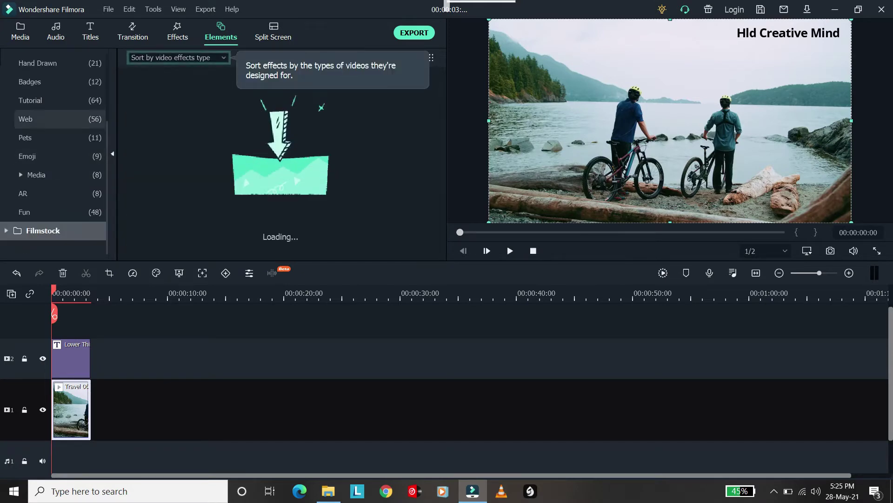
left_click(60, 100)
left_click(59, 138)
left_click(60, 157)
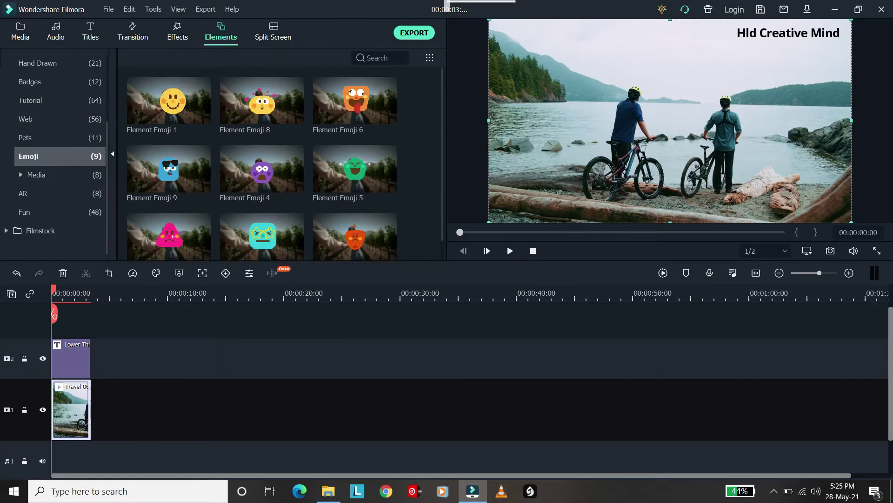
left_click(59, 175)
left_click(60, 193)
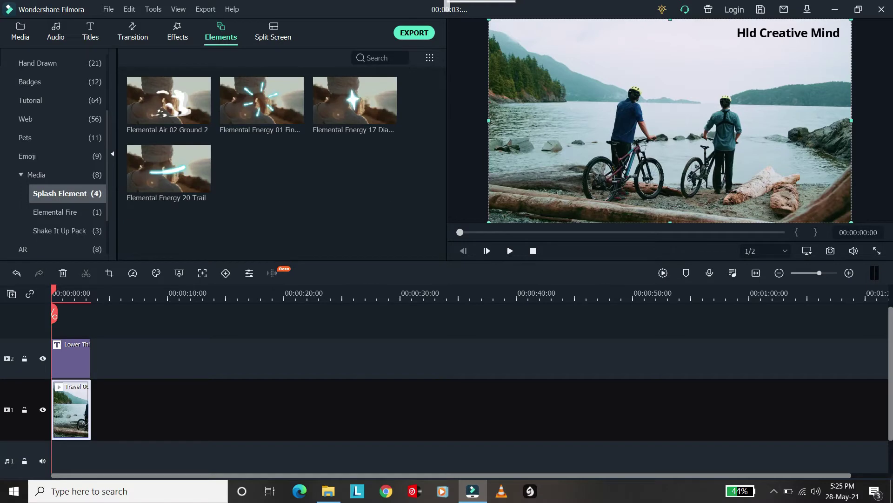
Step: Add the YEAH Shake It Up Pack element from the Media category on a track above the title, trimmed to the clip's length
left_click(59, 175)
left_click(355, 169)
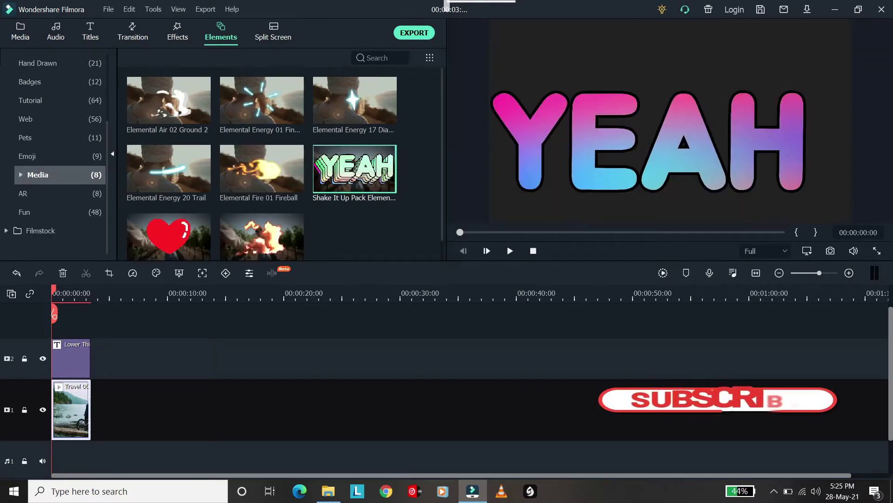
left_click_drag(355, 169, 74, 321)
left_click_drag(109, 360, 90, 361)
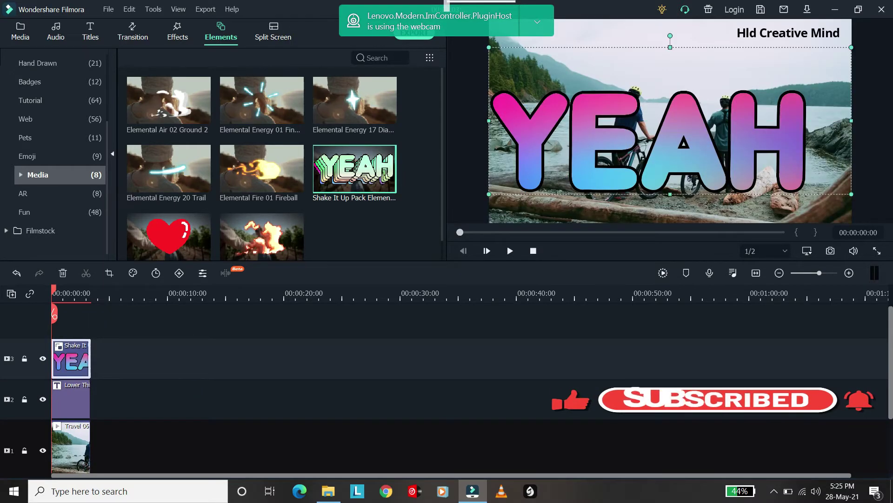
Step: Shrink the YEAH element to a small graphic near the top center of the frame and open its video settings
left_click_drag(851, 194, 681, 57)
double_click(648, 47)
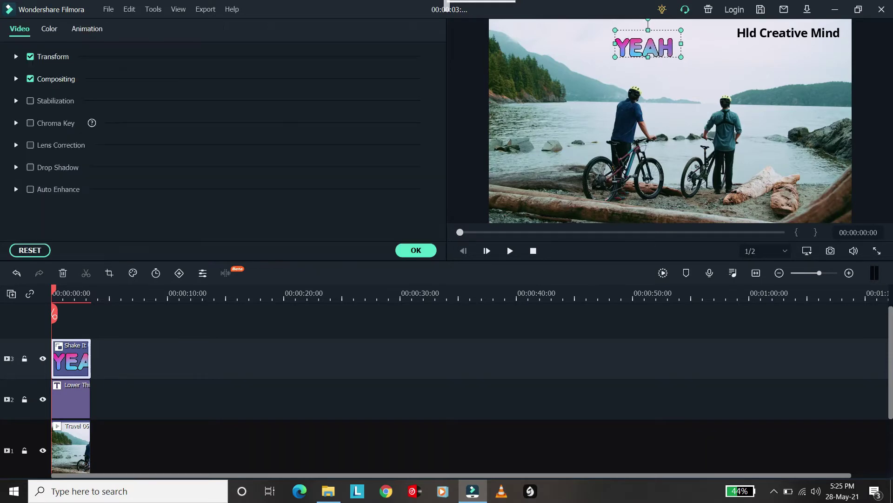
Step: Confirm the YEAH element's video settings and play the finished sequence in the preview
left_click(416, 250)
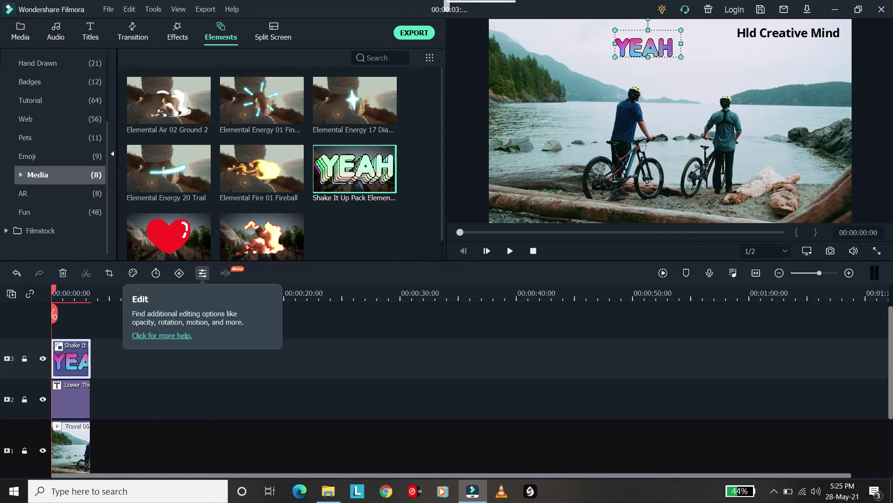
key("space")
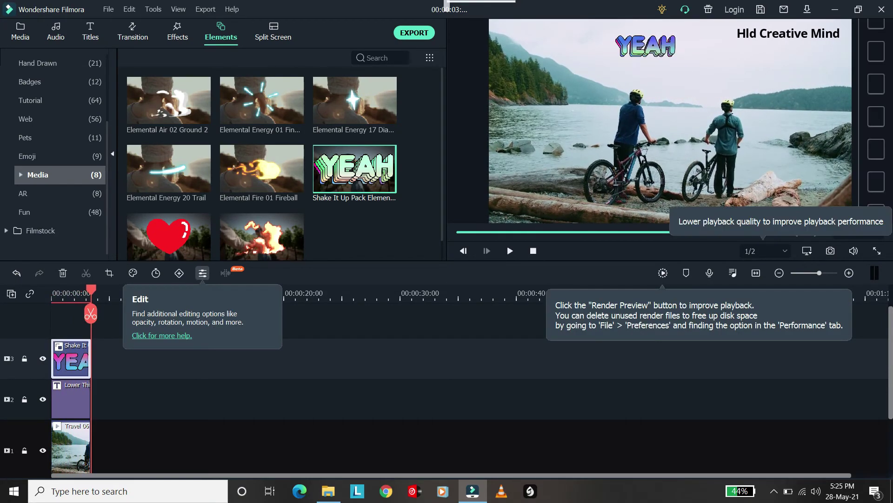
Step: Export the video locally as an MP4 named Tag Remov Demo and show the exported file in its folder
left_click(414, 33)
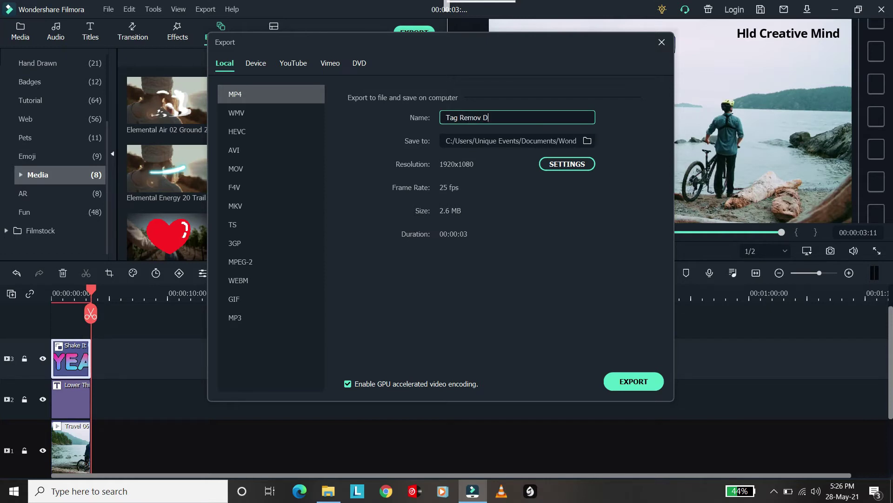
left_click(634, 381)
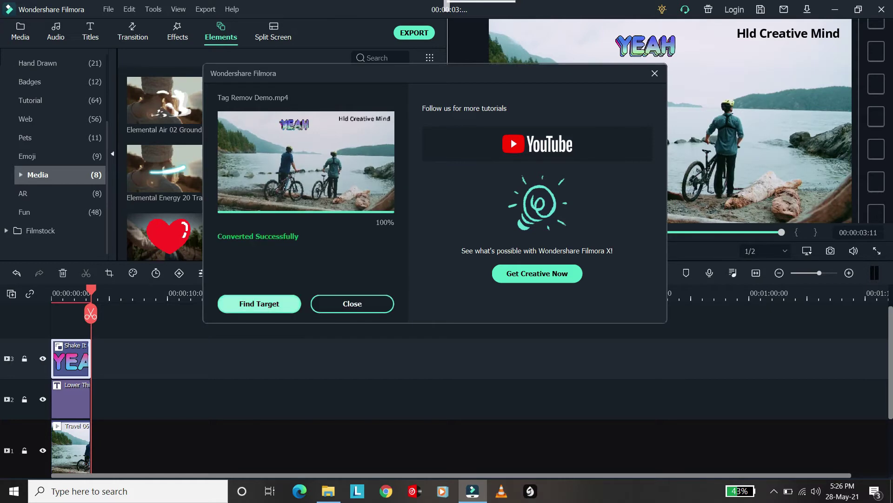
left_click(260, 304)
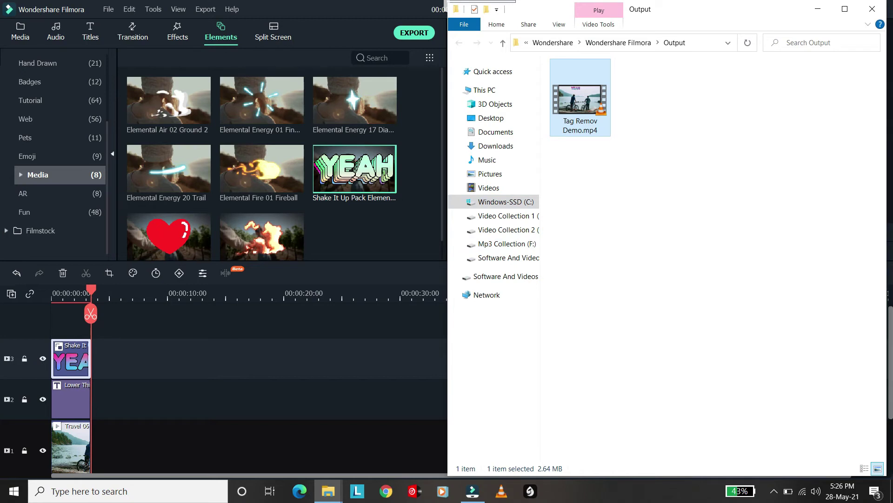
Step: Move Tag Remov Demo.mp4 from the Output folder to the desktop, minimizing Filmora to reach it
right_click(576, 112)
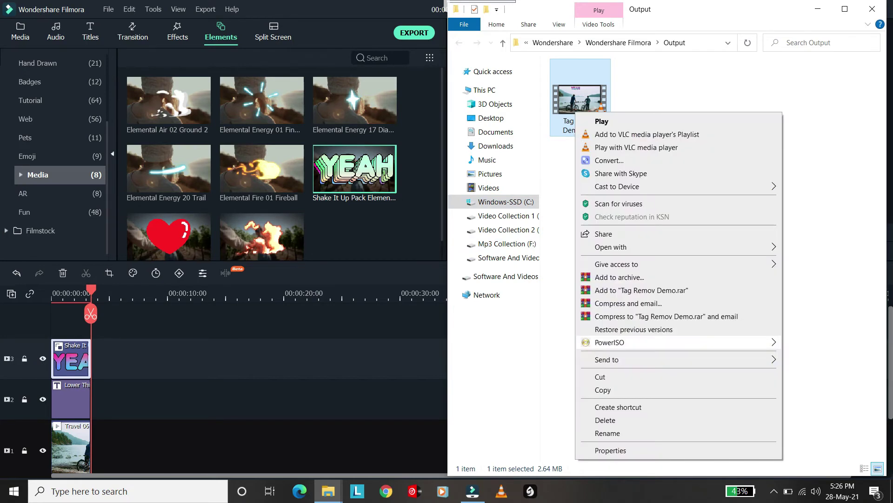
left_click(605, 376)
left_click(363, 363)
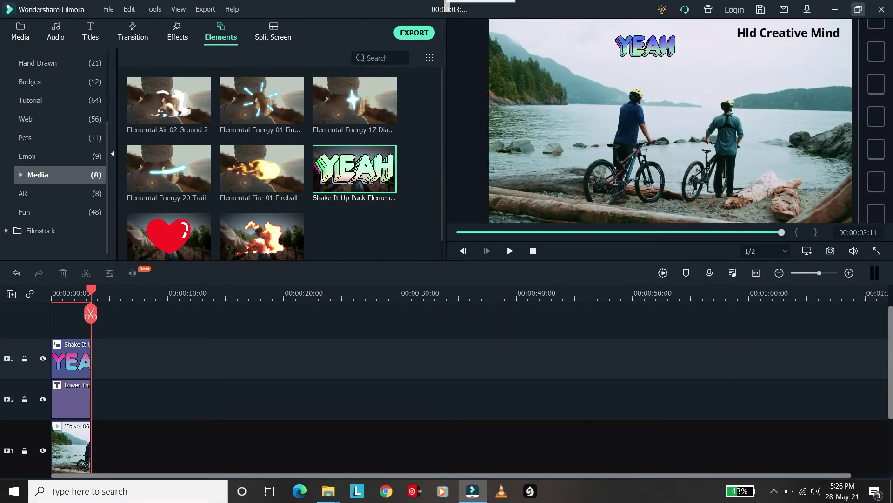
left_click(836, 10)
right_click(146, 144)
left_click(175, 196)
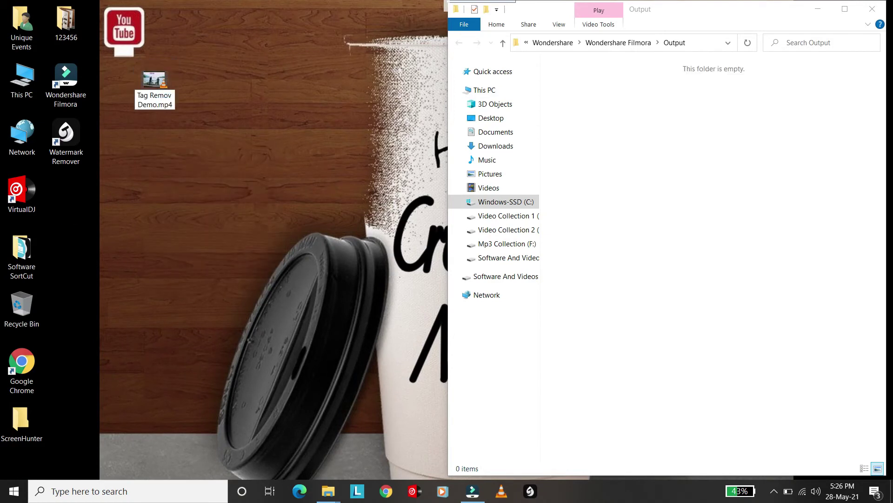
Step: Rename the desktop video file as Tag Remove Demo.mp4 and refresh the desktop
type("e")
key("Return")
right_click(222, 127)
left_click(241, 161)
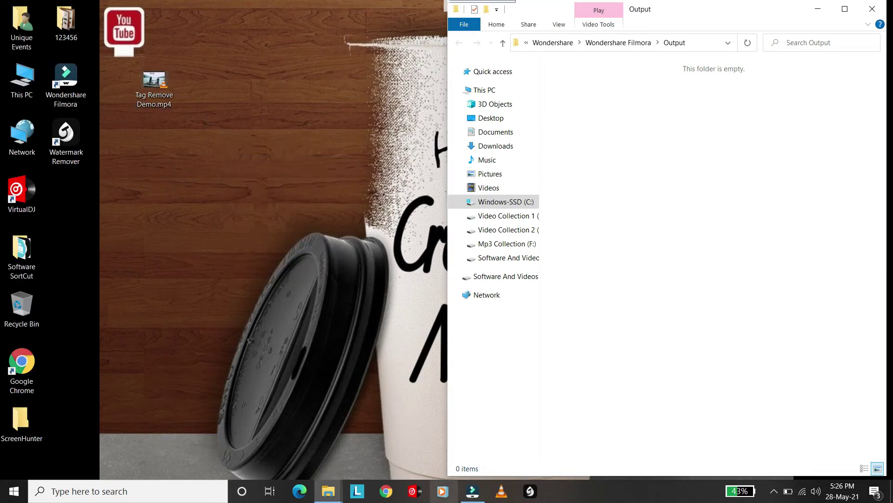
Step: Refresh the desktop and open HitPaw Watermark Remover in a normal-sized window for removing video watermarks
left_click(472, 491)
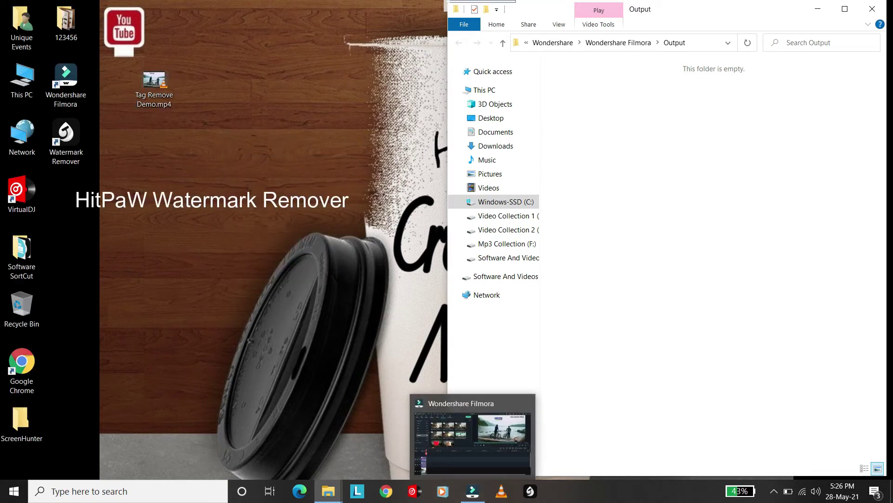
right_click(135, 167)
left_click(154, 200)
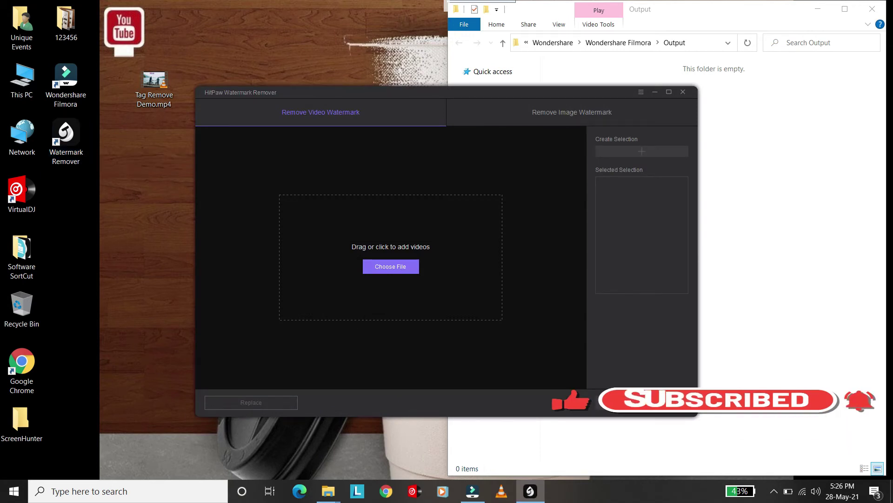
left_click(669, 92)
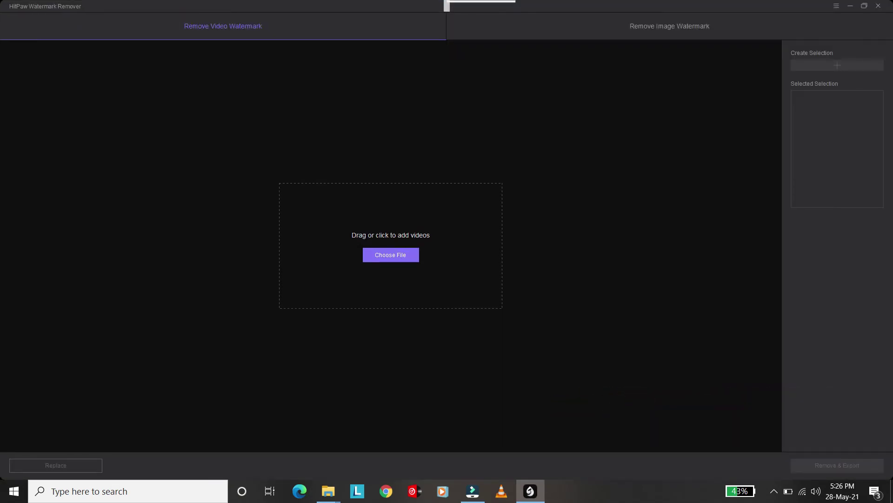
key("super+Down")
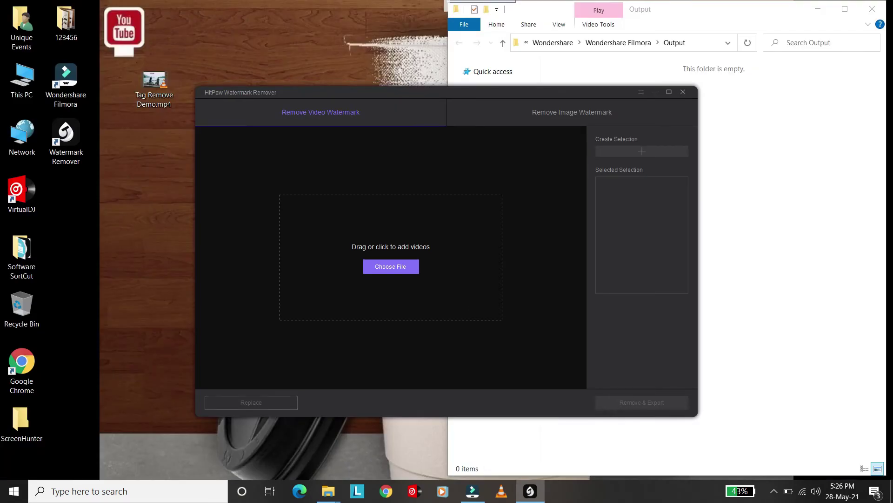
Step: Load Tag Remove Demo.mp4 from the Desktop folder into the video watermark remover
left_click(391, 267)
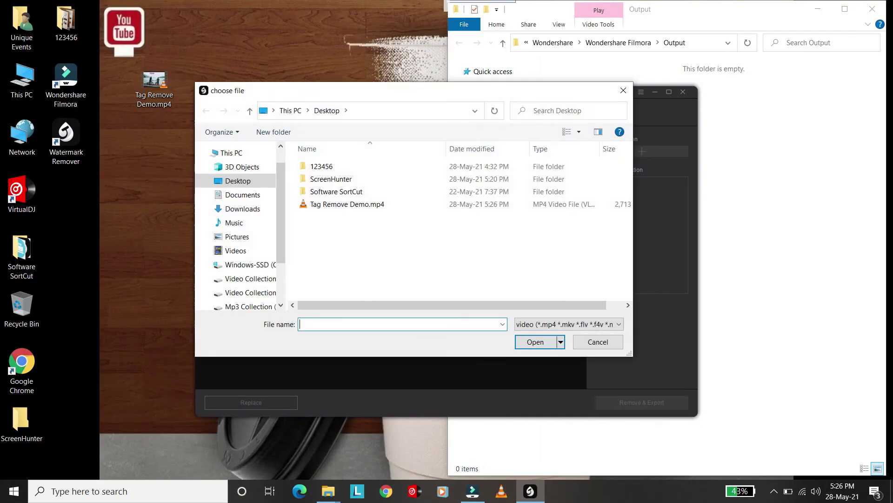
left_click(238, 181)
left_click(347, 204)
key("Return")
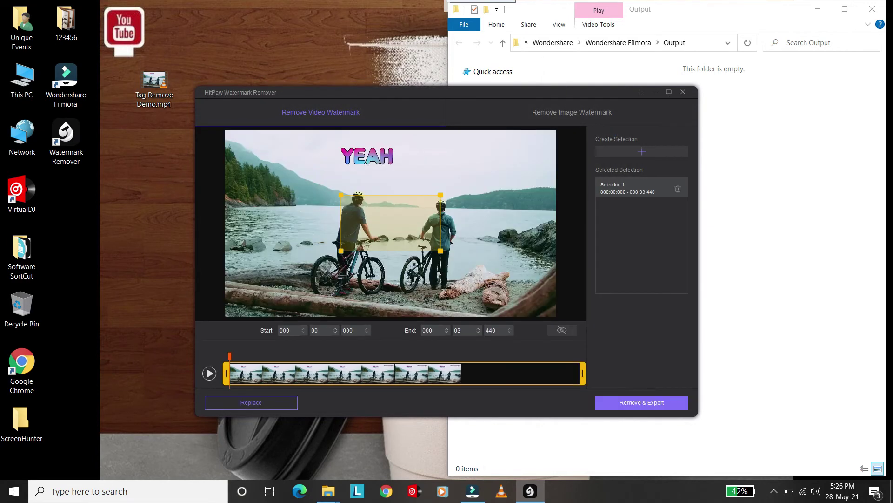
Step: Fit the removal selection tightly around the YEAH graphic and play the clip to check the coverage
left_click_drag(391, 223, 383, 161)
left_click_drag(433, 189, 374, 160)
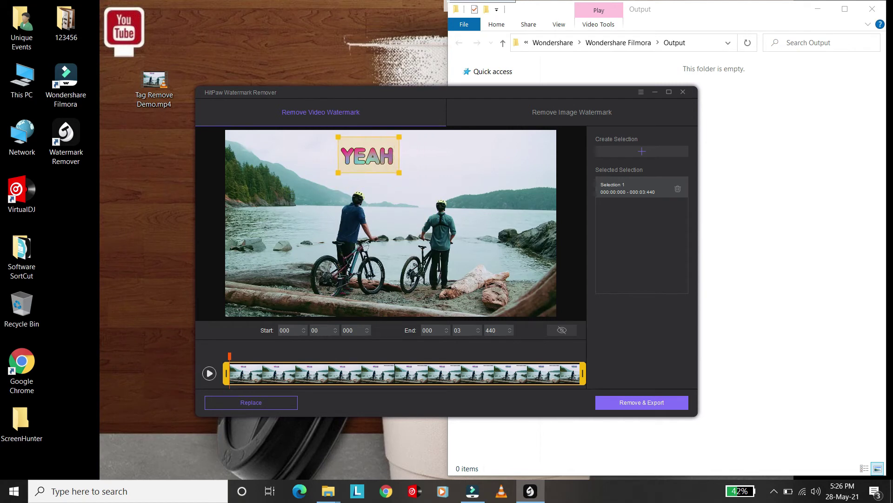
key("space")
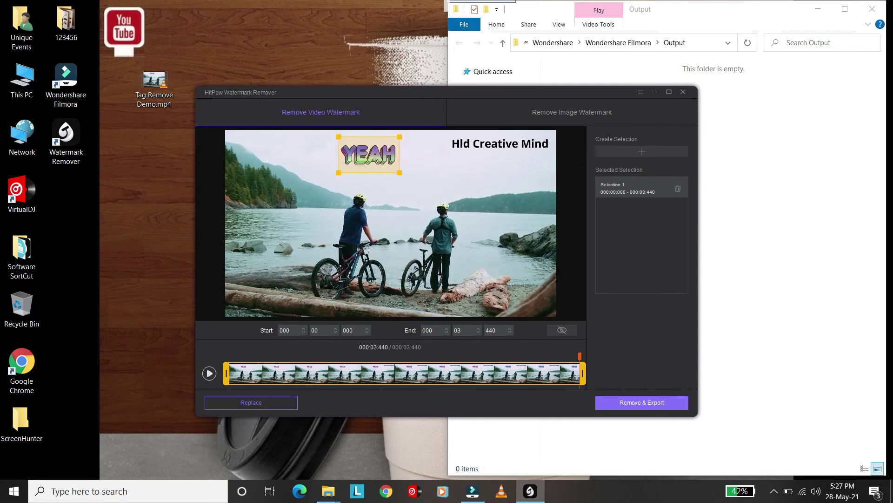
Step: Enlarge the removal selection to cover both the YEAH graphic and the Hld Creative Mind title, and play the clip
left_click_drag(400, 173, 556, 170)
left_click_drag(338, 170, 331, 177)
left_click_drag(556, 137, 556, 133)
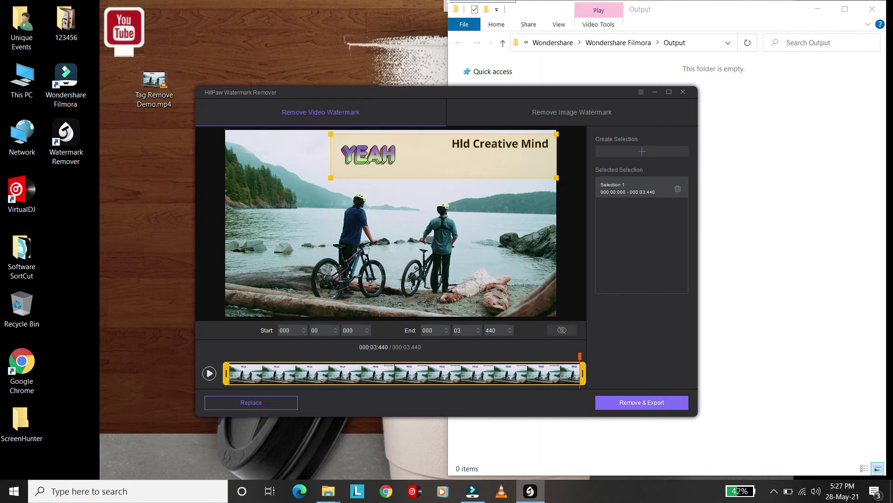
left_click(210, 372)
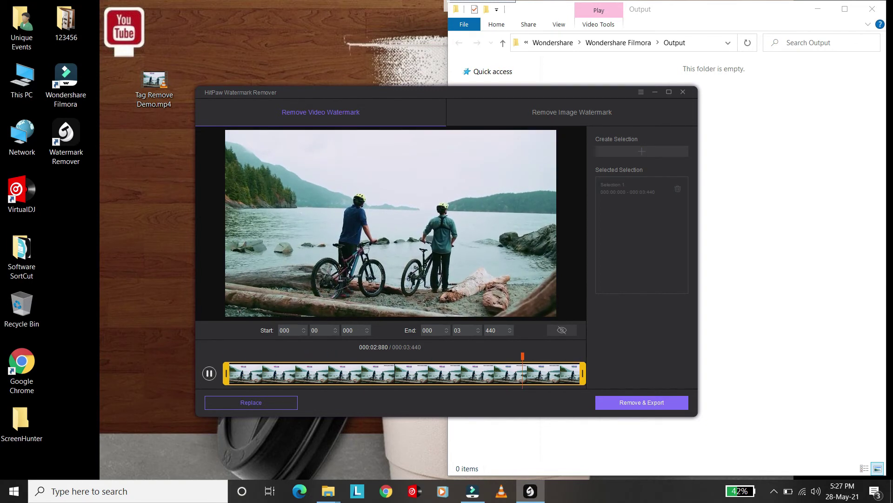
Step: Remove the selected watermark area and export the cleaned video, dismiss the export dialog and close the watermark remover
left_click(642, 403)
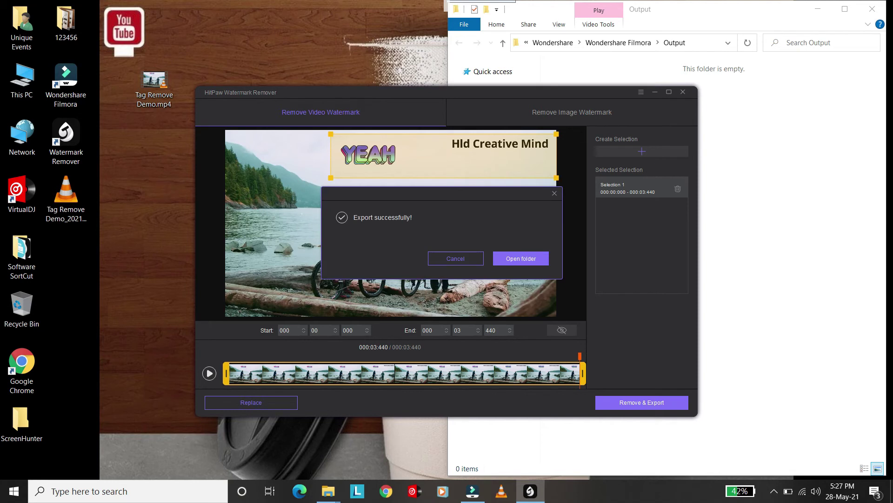
left_click(66, 193)
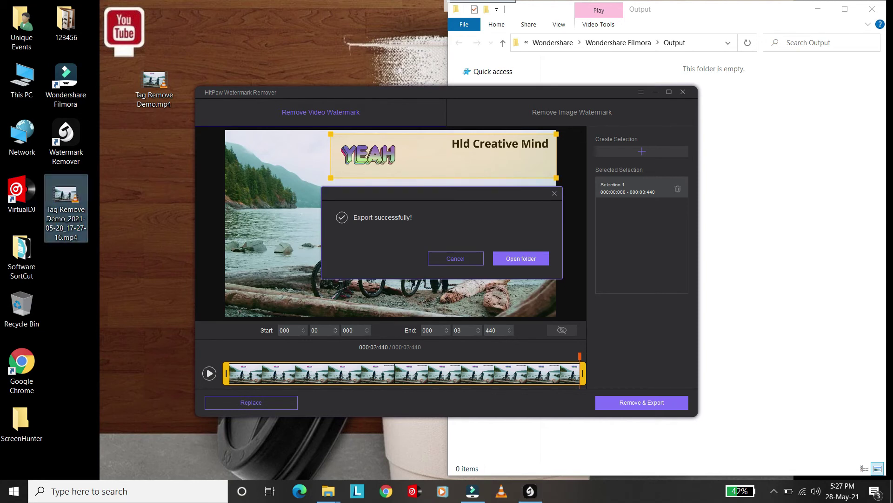
left_click(456, 258)
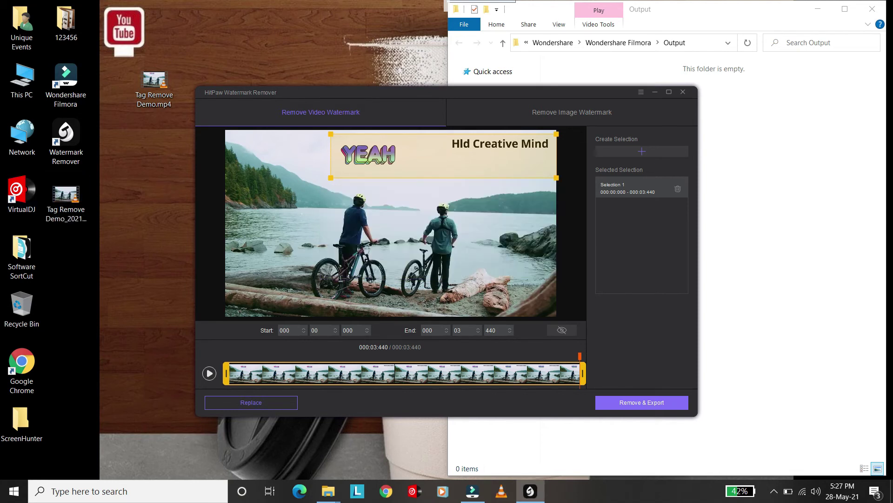
left_click(683, 92)
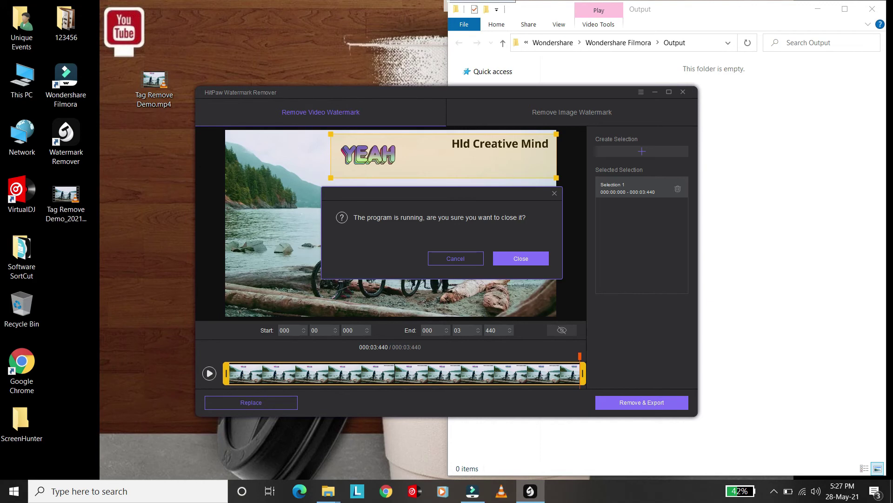
key("Return")
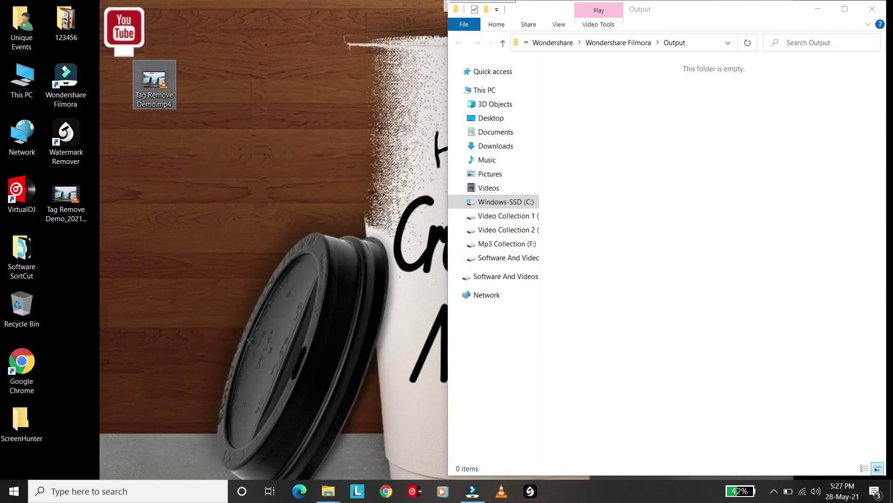
Step: Play the original Tag Remove Demo.mp4 and the exported cleaned version from the desktop to compare them
double_click(154, 83)
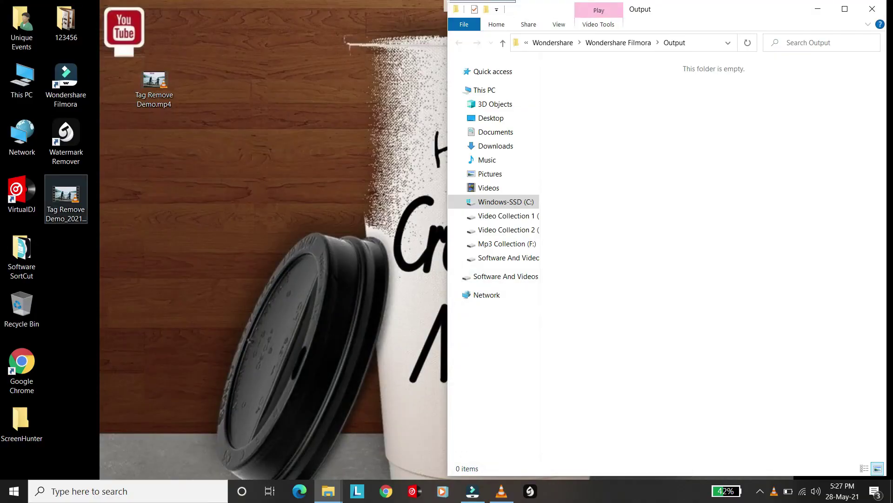
double_click(66, 197)
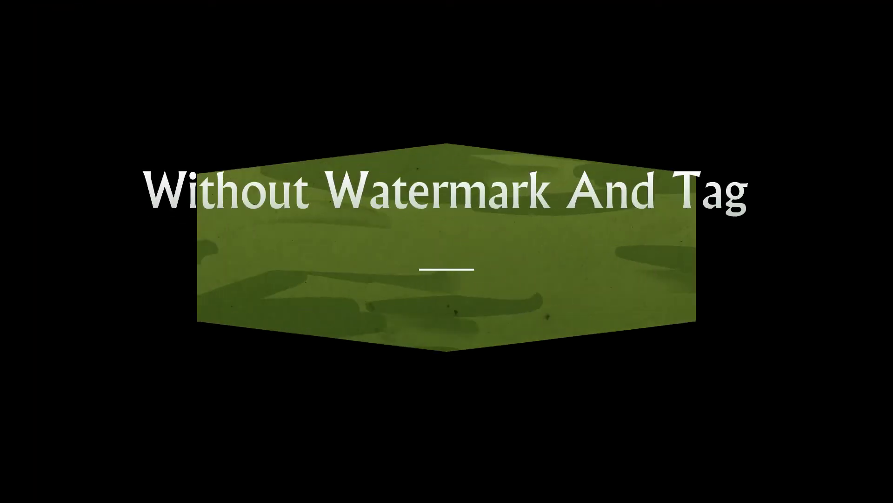